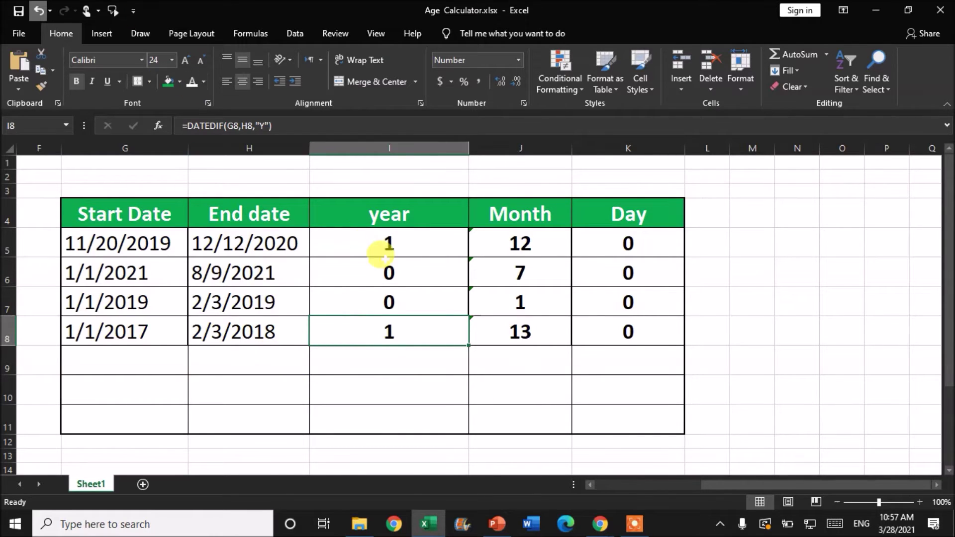
Clear the existing year, Month and Day results in cells I5:K8.
left_click(107, 247)
left_click(246, 244)
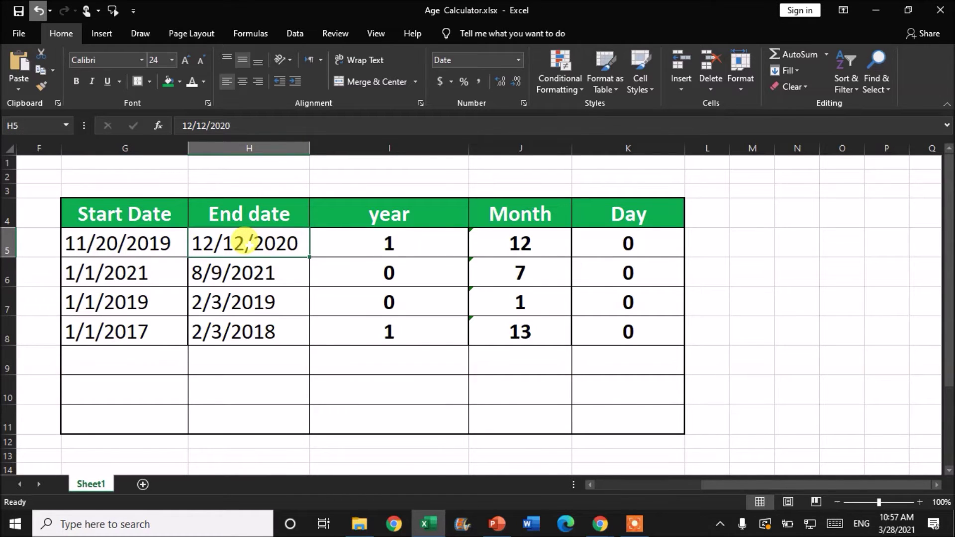
left_click(550, 244)
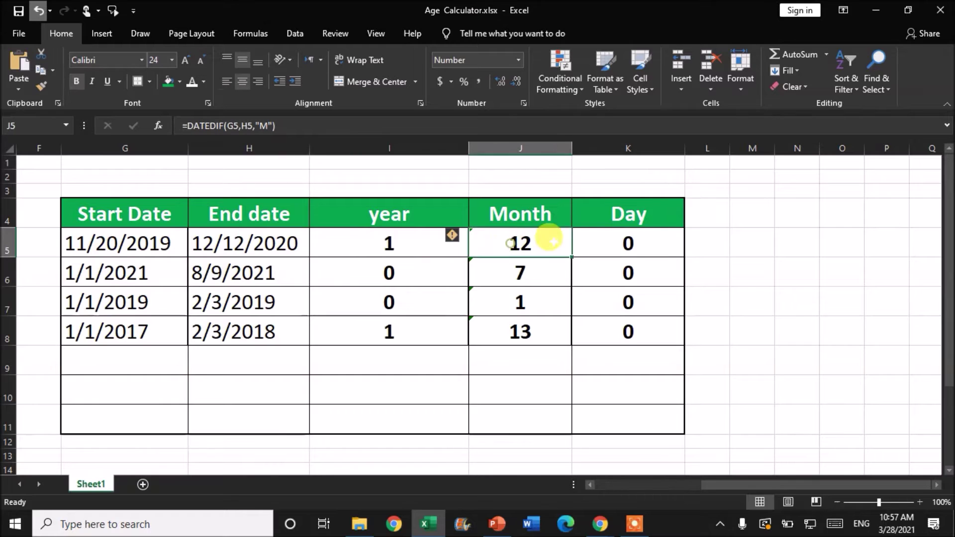
left_click(608, 240)
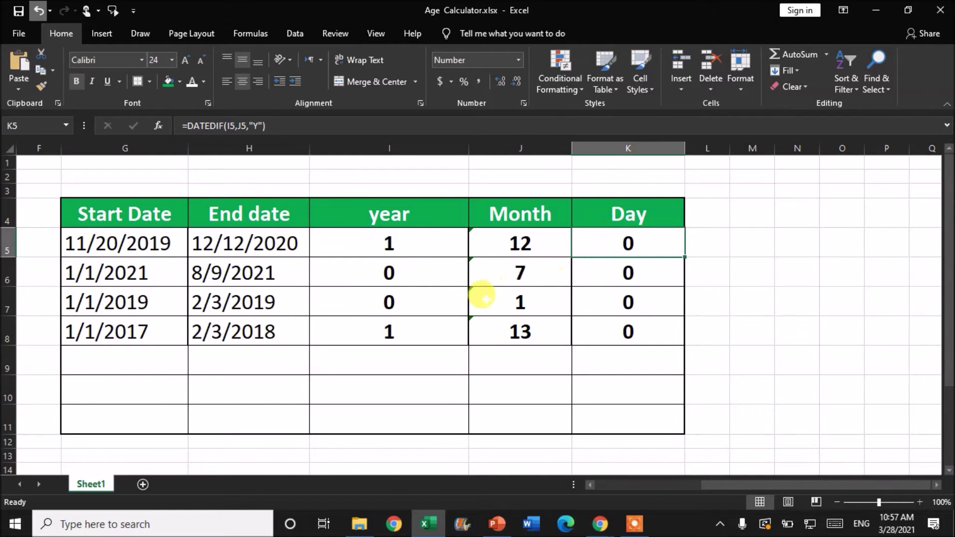
left_click_drag(592, 235, 394, 326)
key("Delete")
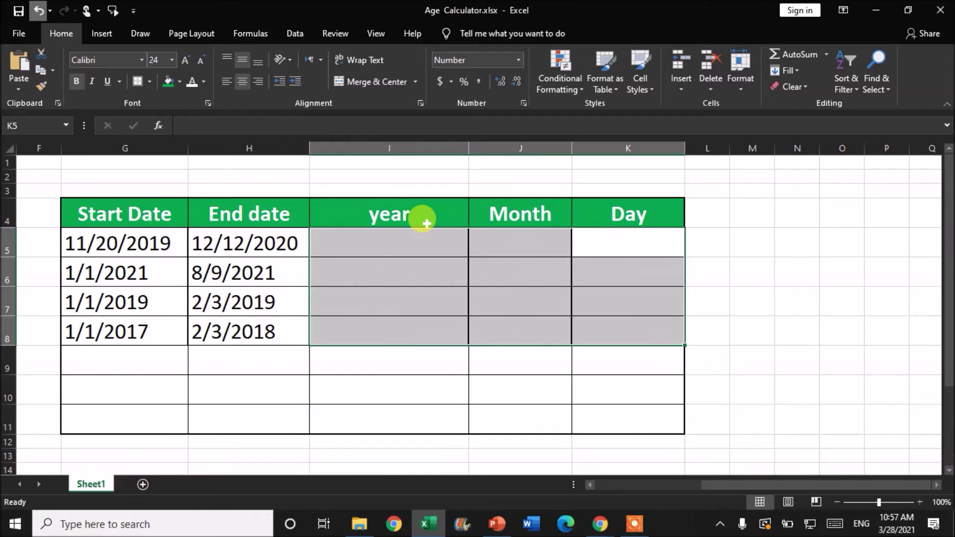
left_click(387, 246)
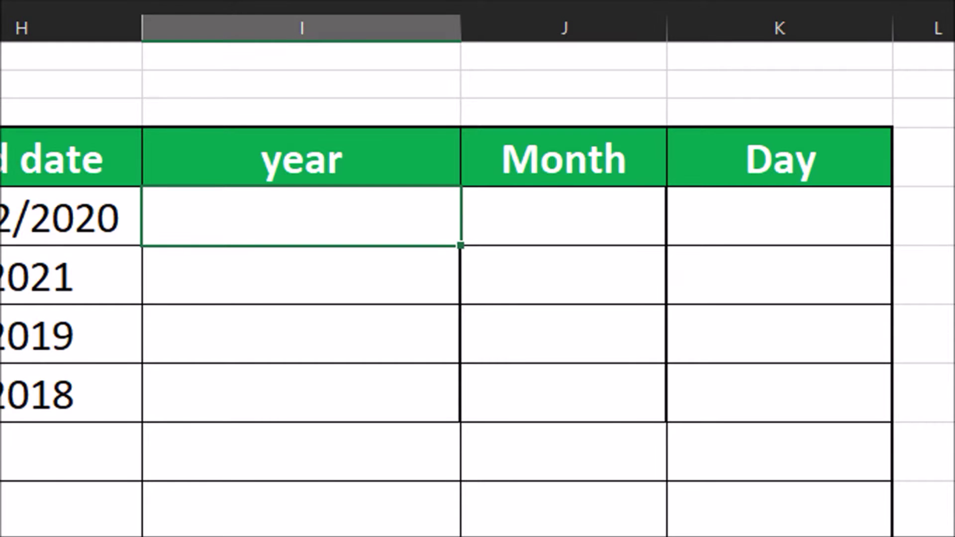
left_click_drag(169, 308, 125, 365)
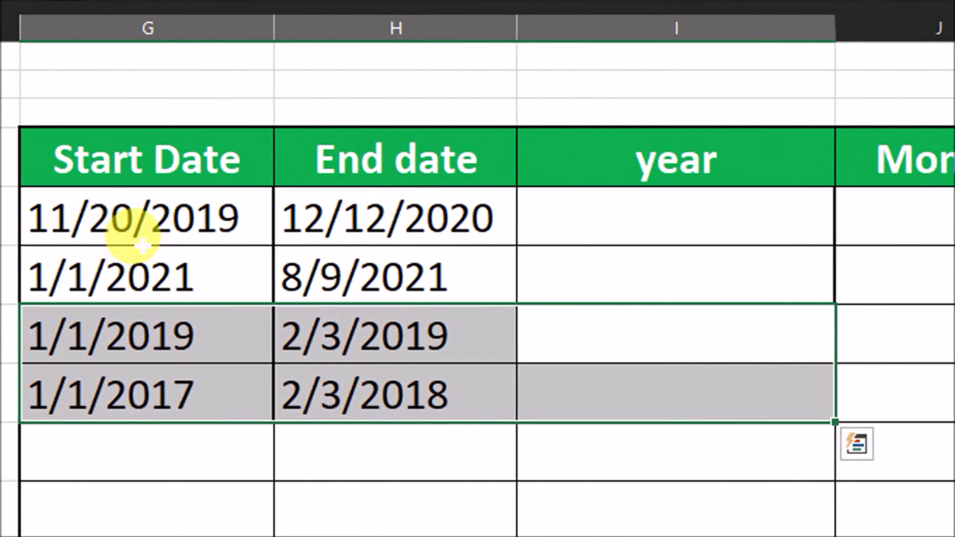
left_click(144, 246)
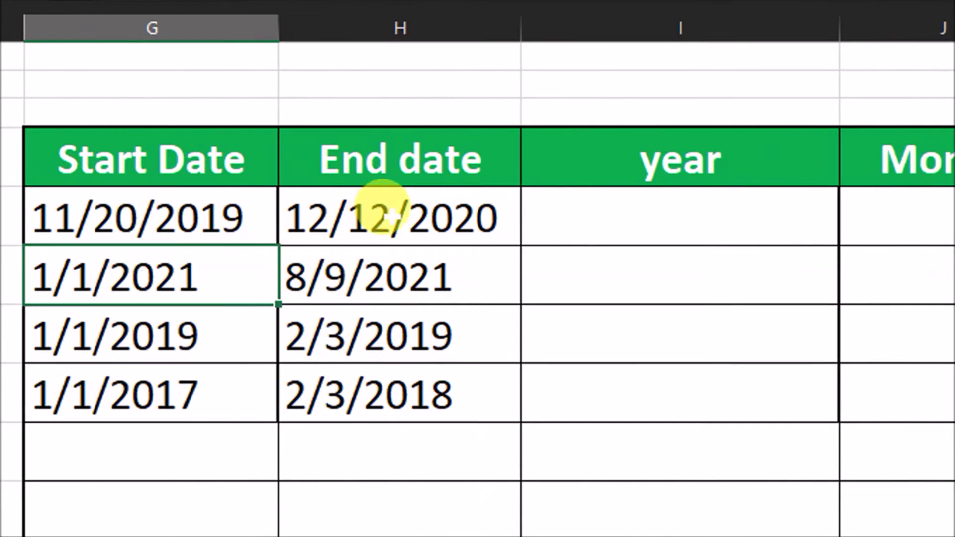
left_click(371, 208)
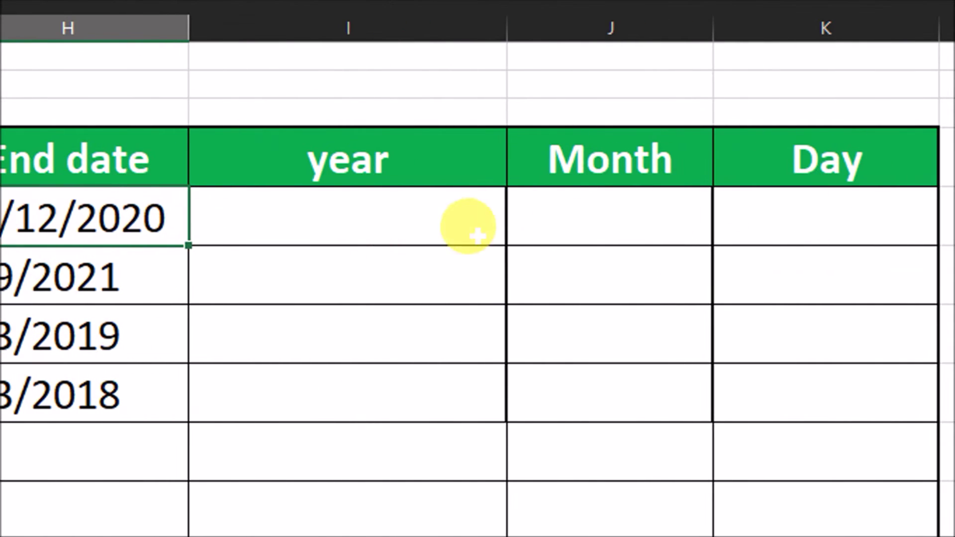
Enter =DATEDIF(G5,H5,"y") in year cell I5 and fill the formula down to I8.
left_click(466, 237)
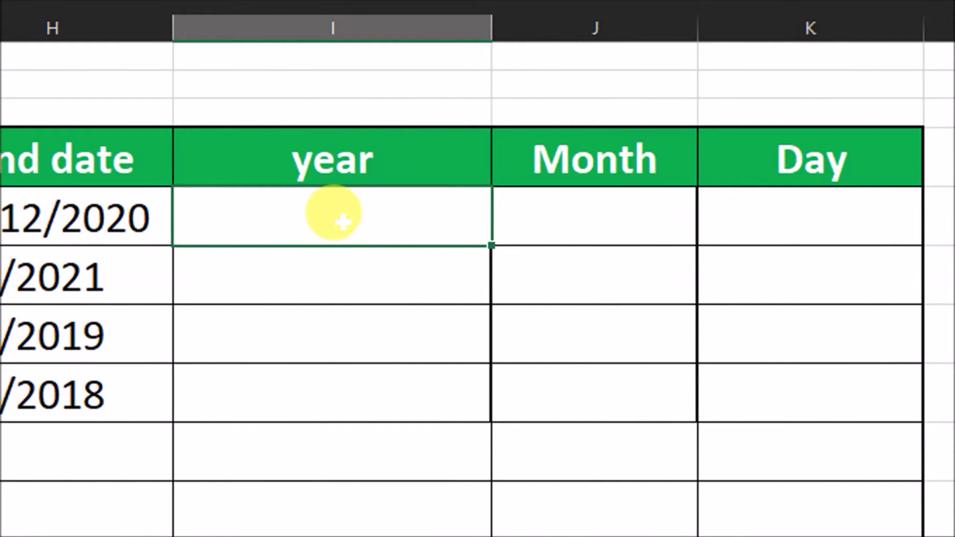
type("=DAT")
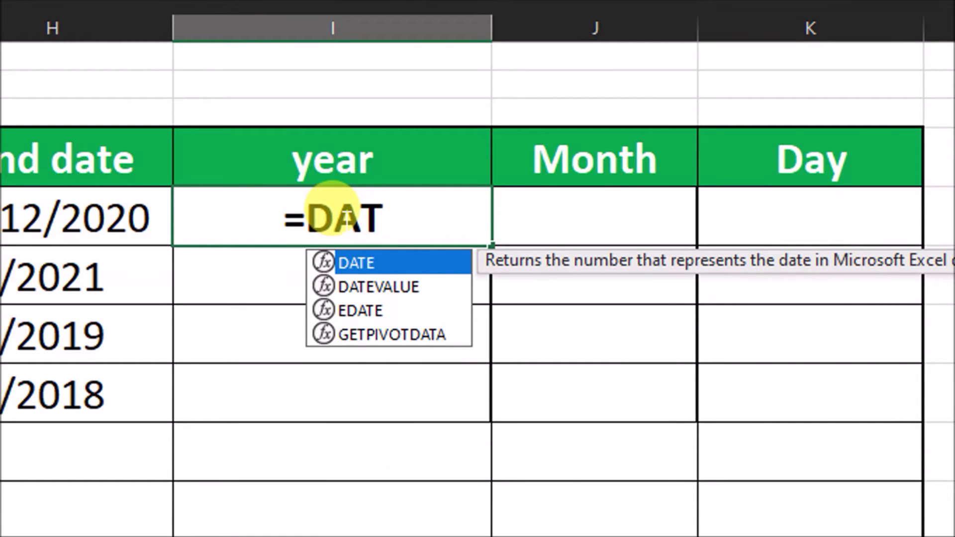
type("EDIF")
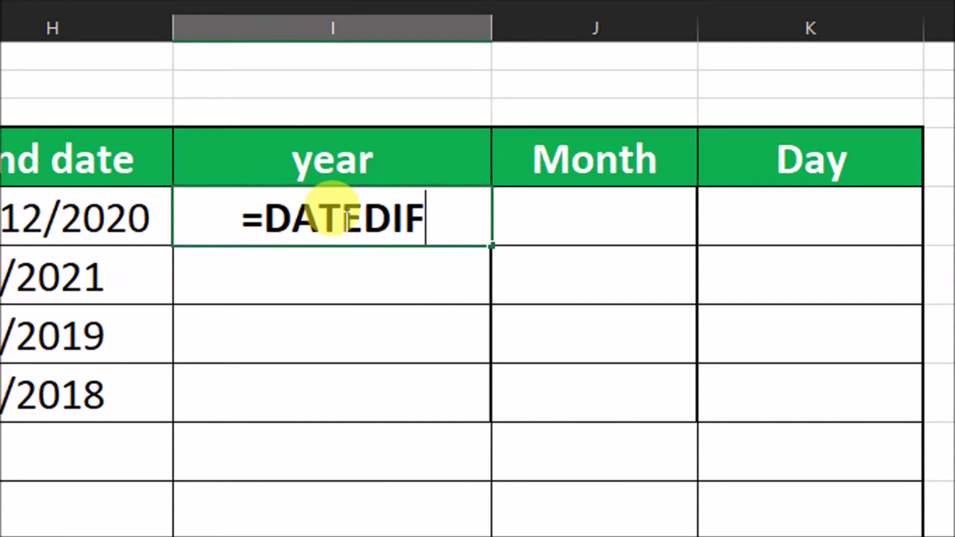
type("(")
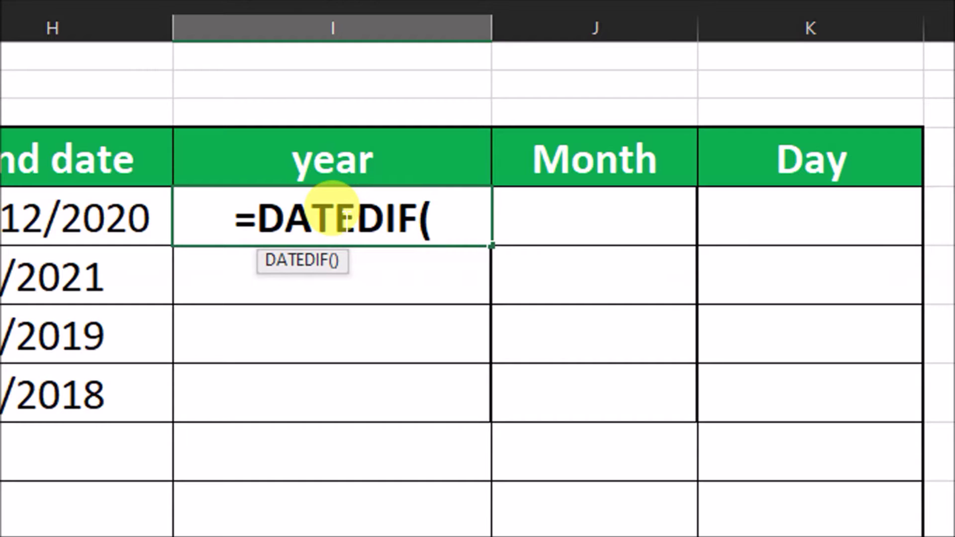
left_click(135, 205)
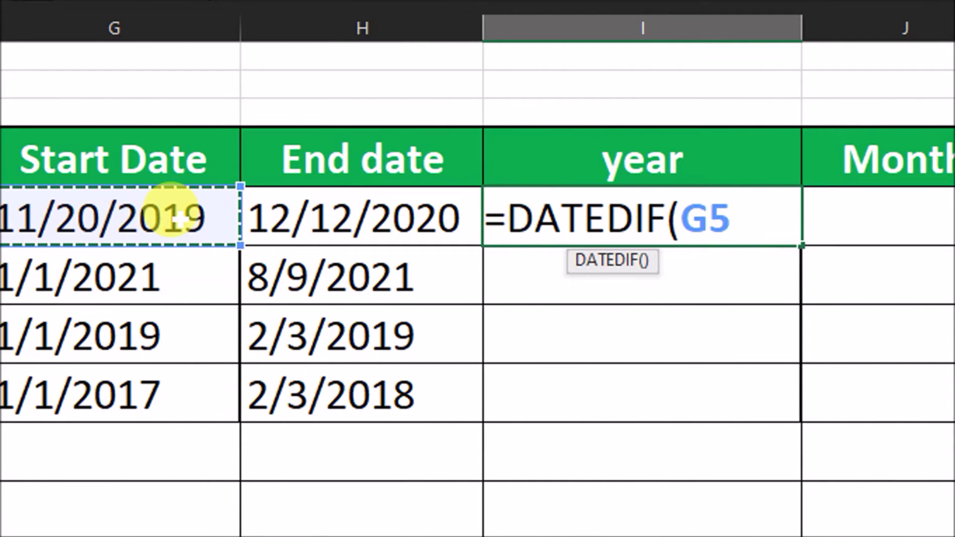
type(",")
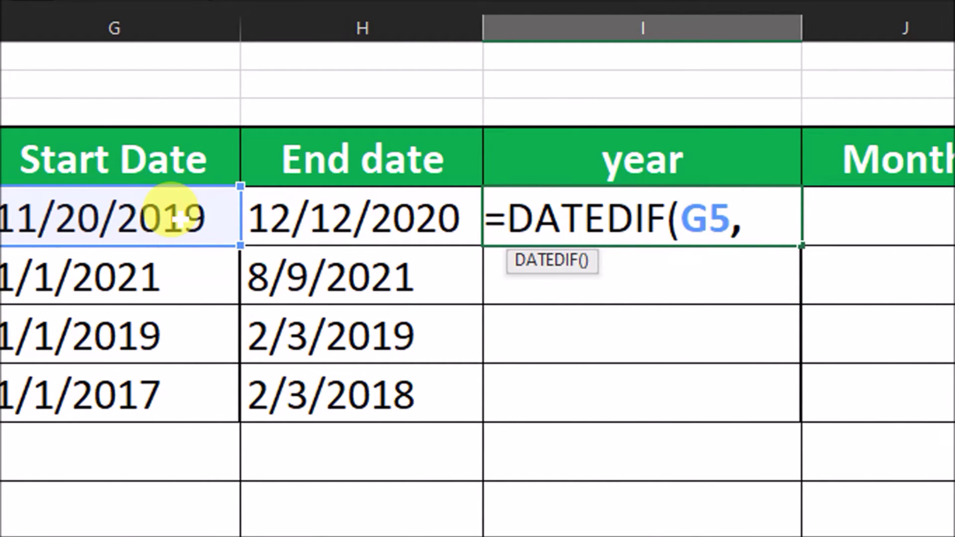
left_click(373, 229)
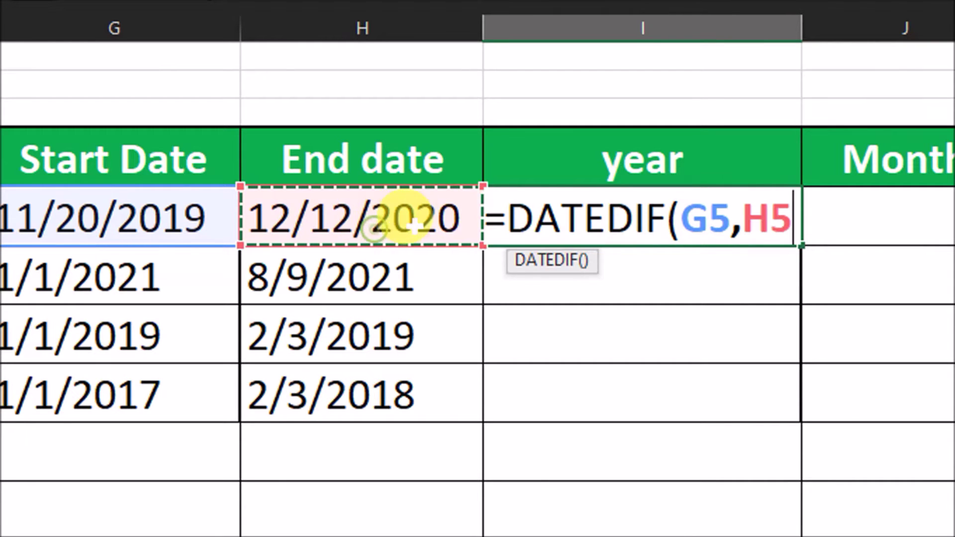
type(",")
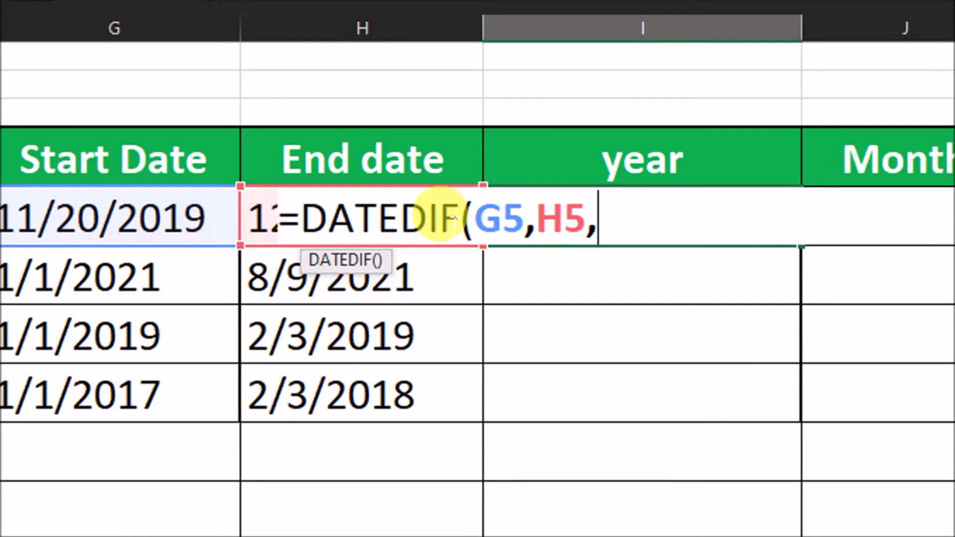
type("\"y")
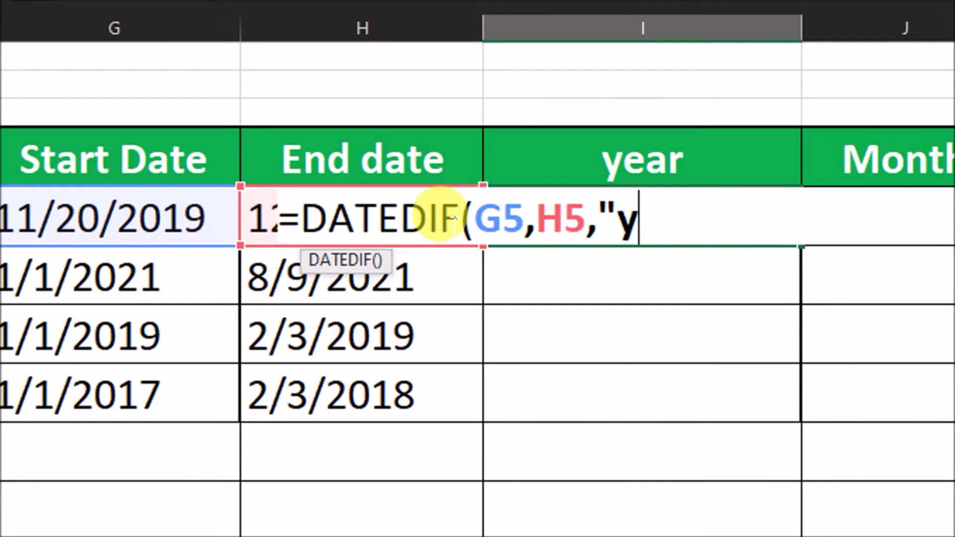
type("\")")
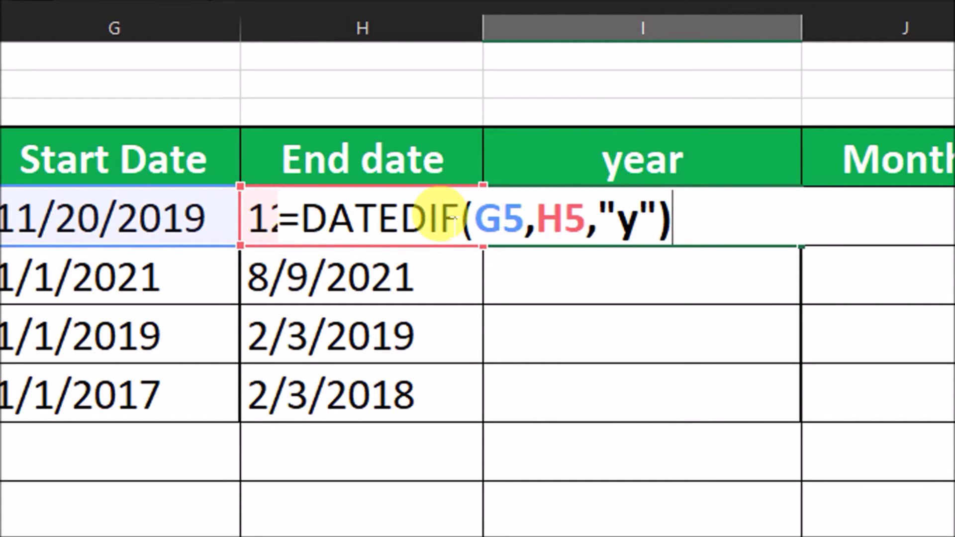
key("Return")
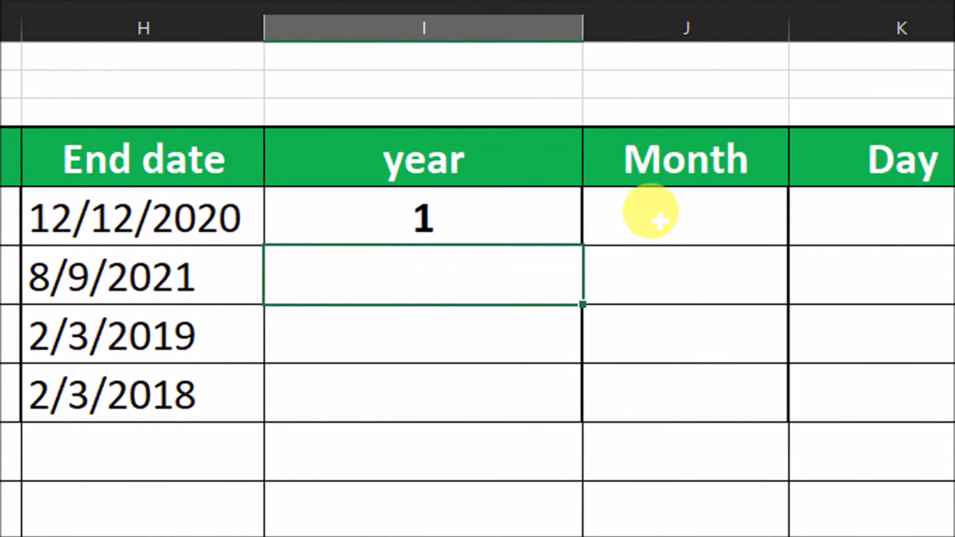
left_click(507, 226)
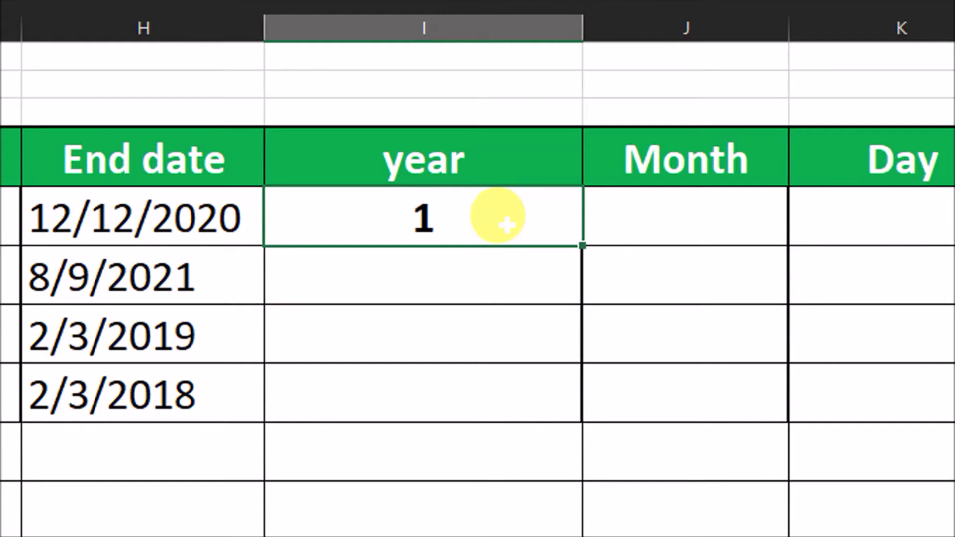
left_click_drag(581, 244, 574, 404)
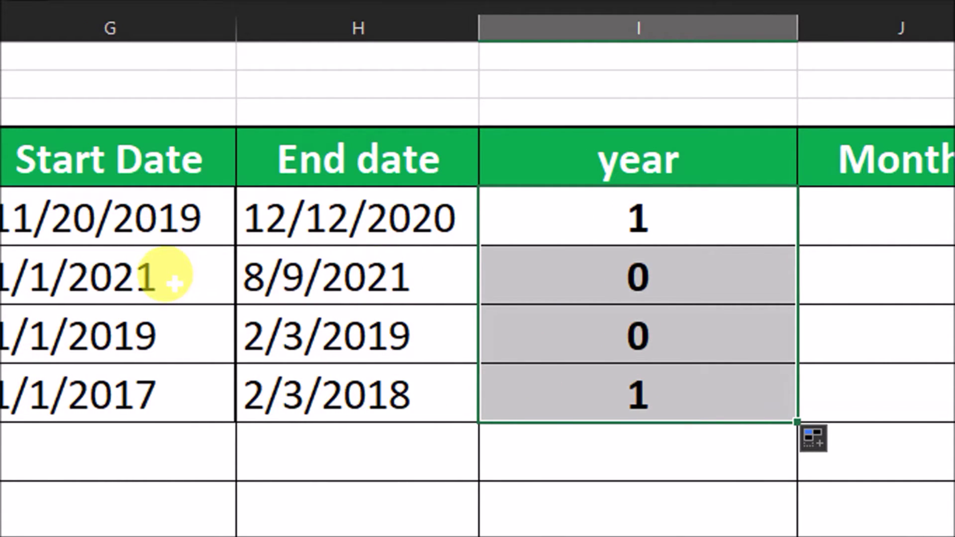
Change the start date in G6 to 1/1/2020 to test the year formula.
left_click(169, 282)
double_click(160, 272)
key("BackSpace")
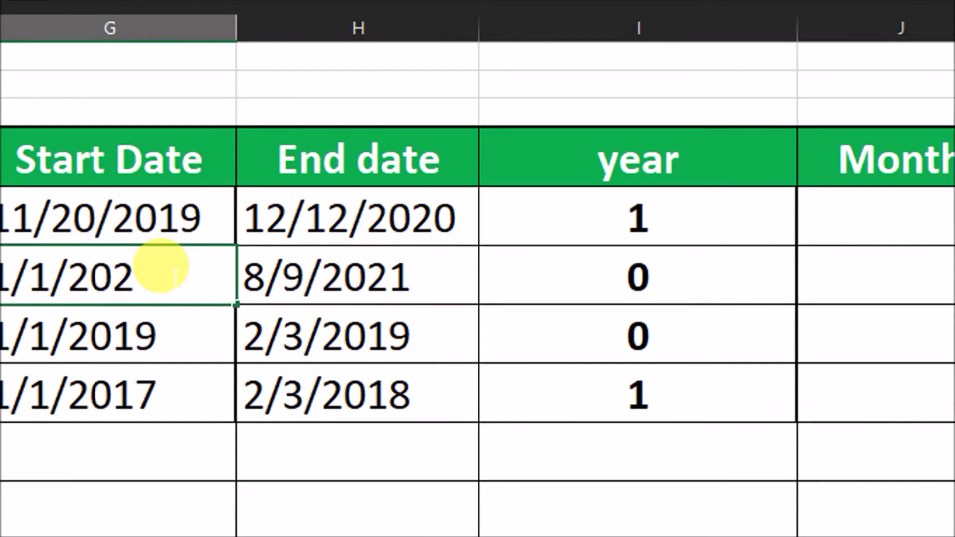
type("0")
key("Return")
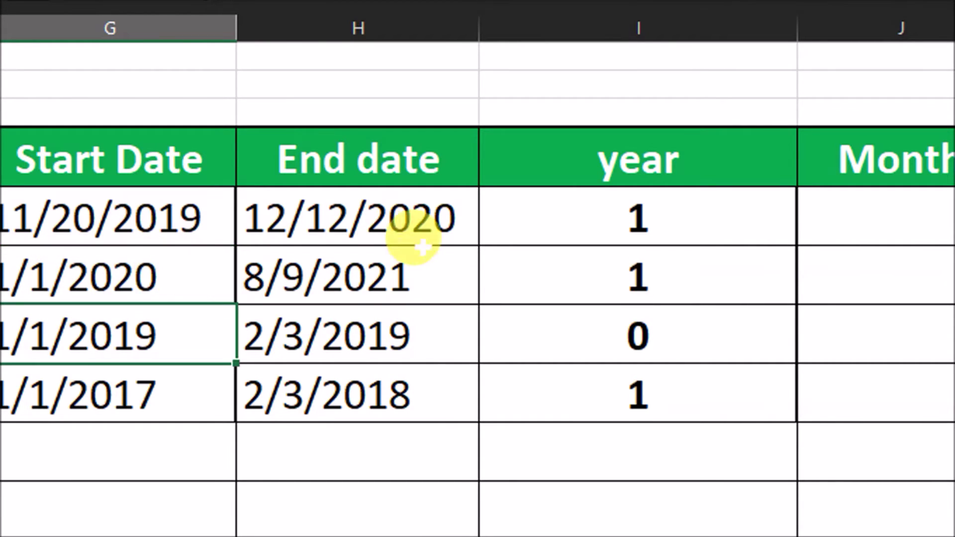
Change the start date in G6 to 1/1/2018 for another test of the year formula.
double_click(159, 264)
key("BackSpace")
key("BackSpace")
type("18")
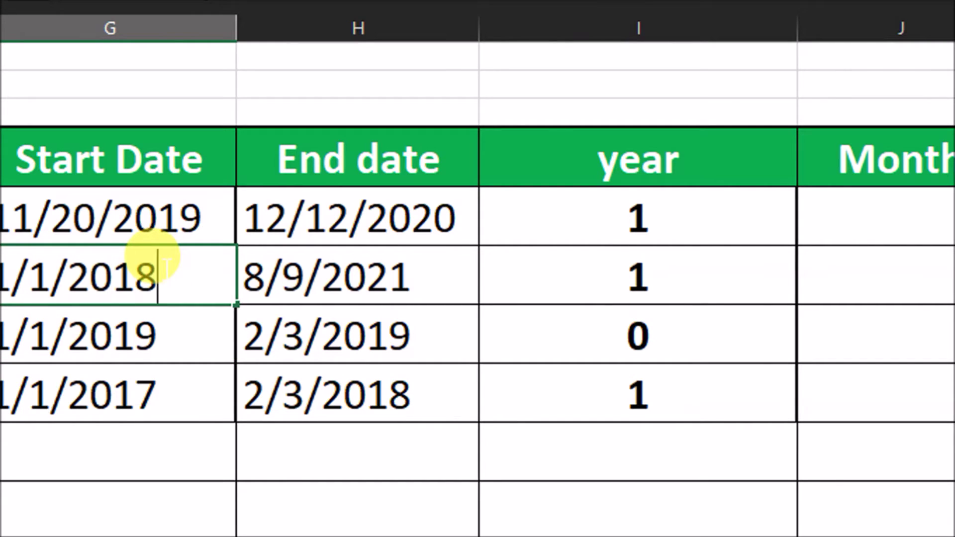
key("Return")
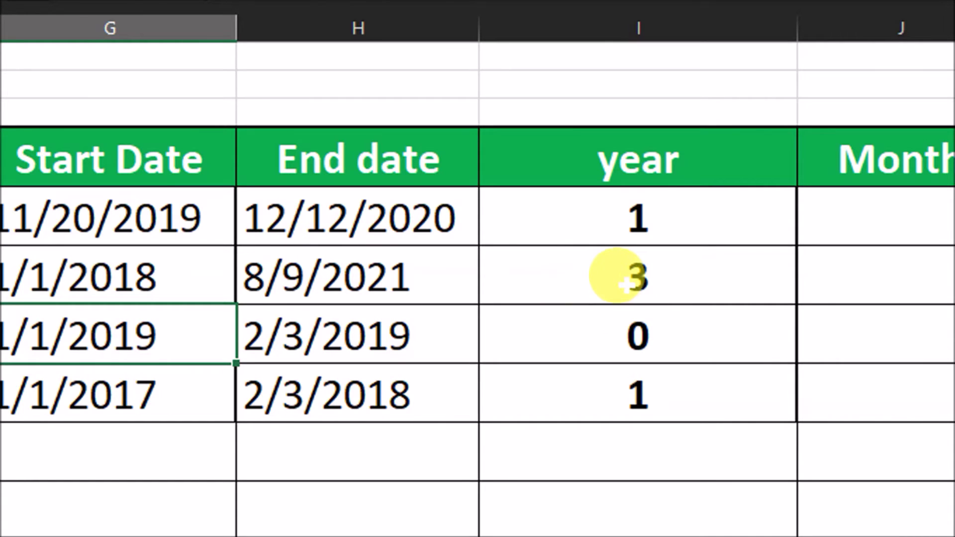
Restore the start date in G6 to 1/1/2021.
left_click(181, 271)
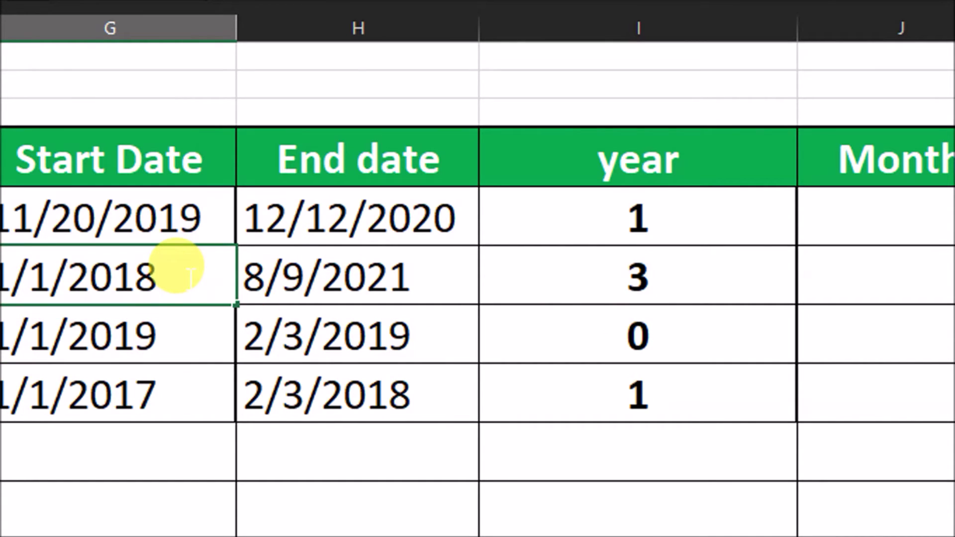
double_click(191, 273)
key("BackSpace")
key("BackSpace")
type("21")
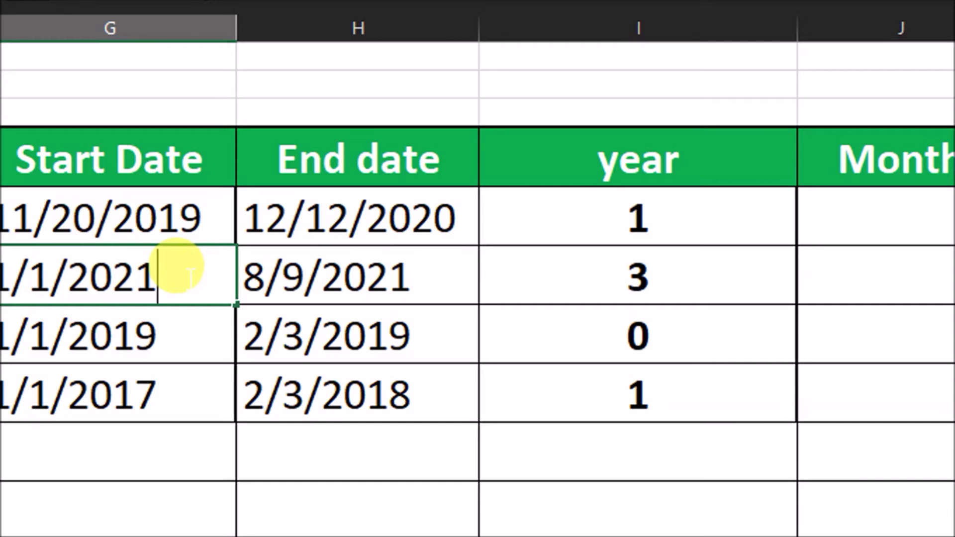
key("Tab")
left_click(732, 311)
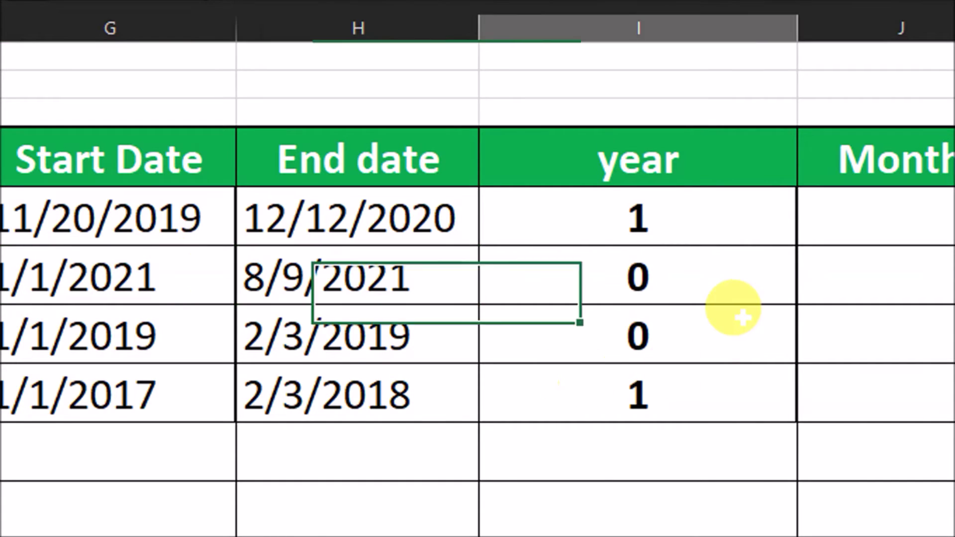
Enter =DATEDIF(G5,H5,"m") in Month cell J5 and fill the formula down to J8.
scroll(746, 259, "right", 3)
left_click(505, 224)
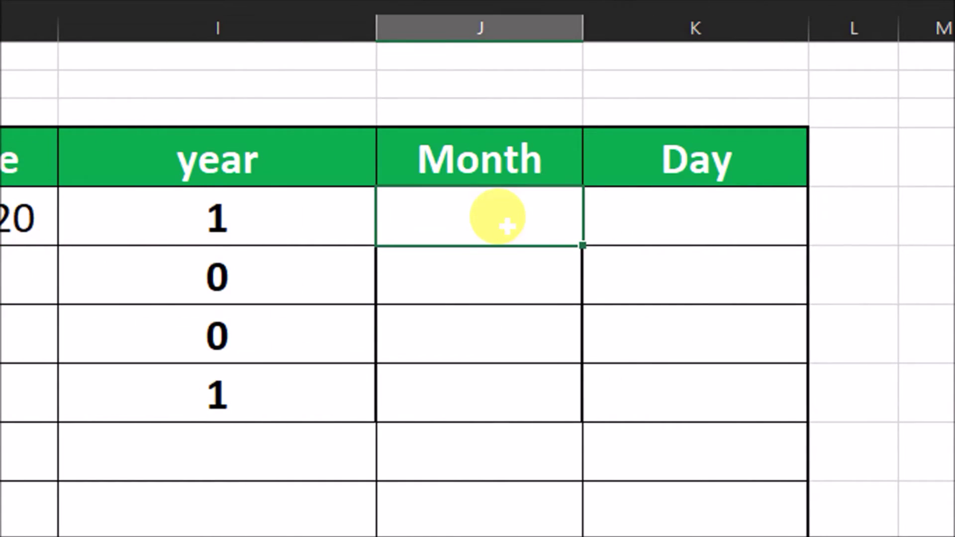
type("=DA")
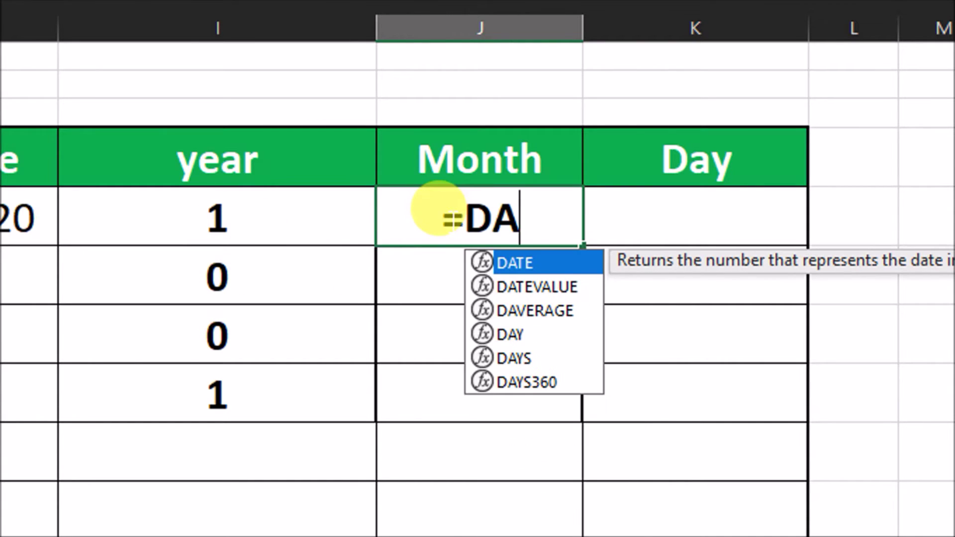
type("TED")
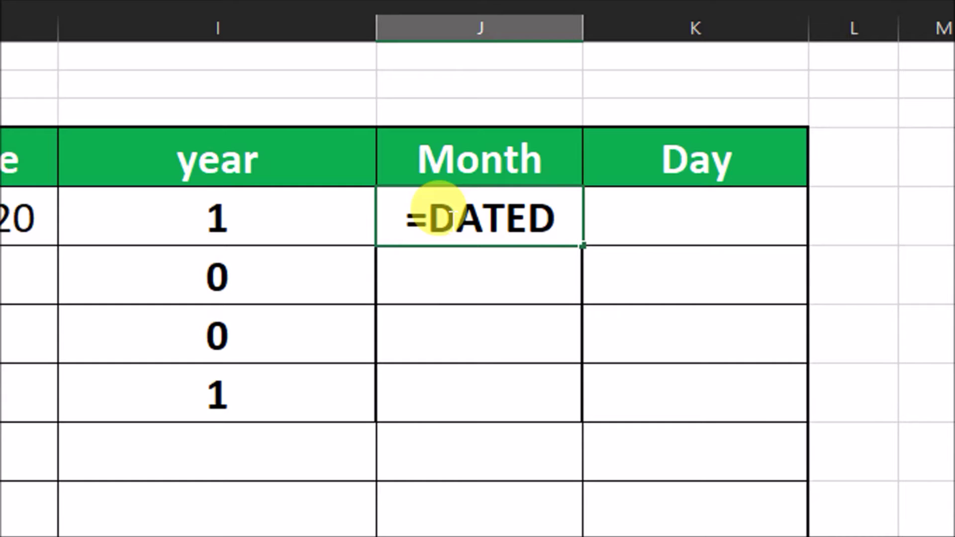
type("IF")
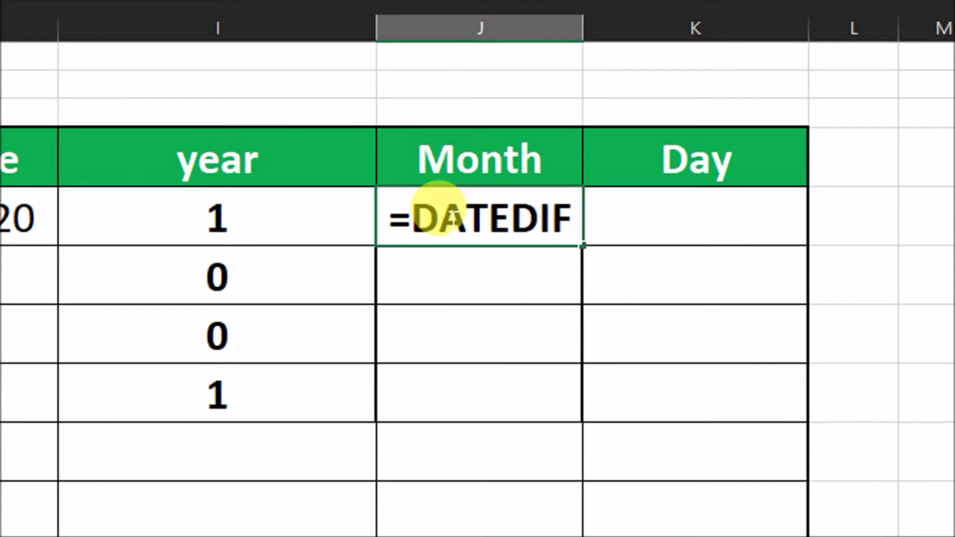
type("(")
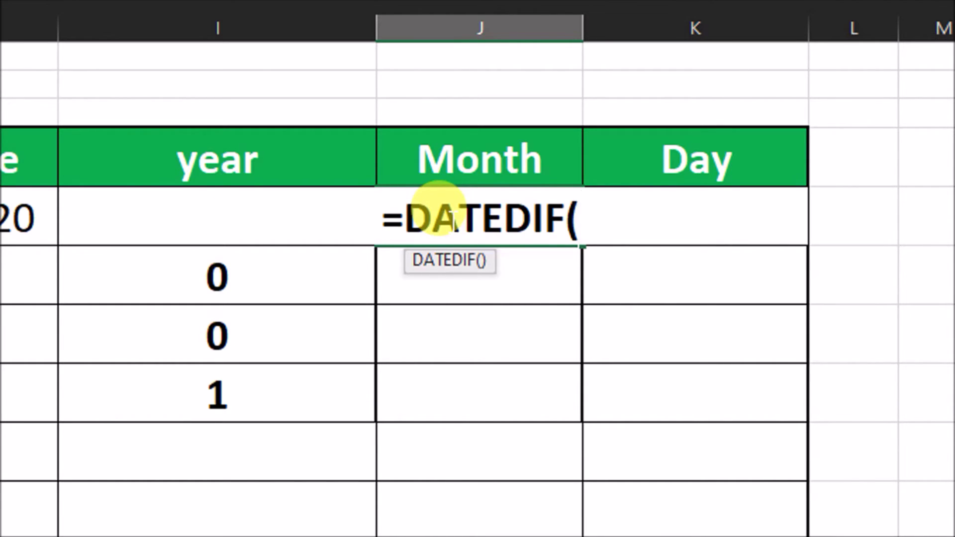
left_click(0, 231)
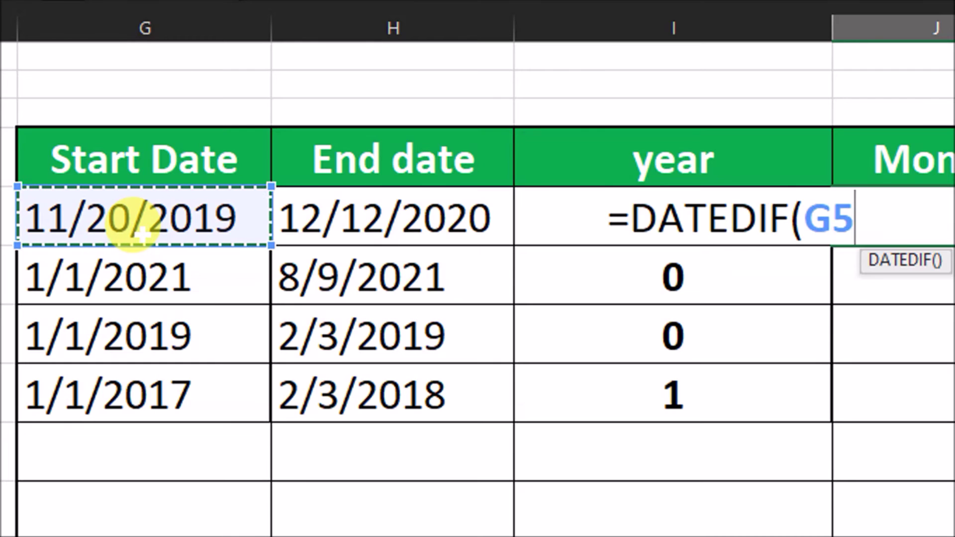
type(",")
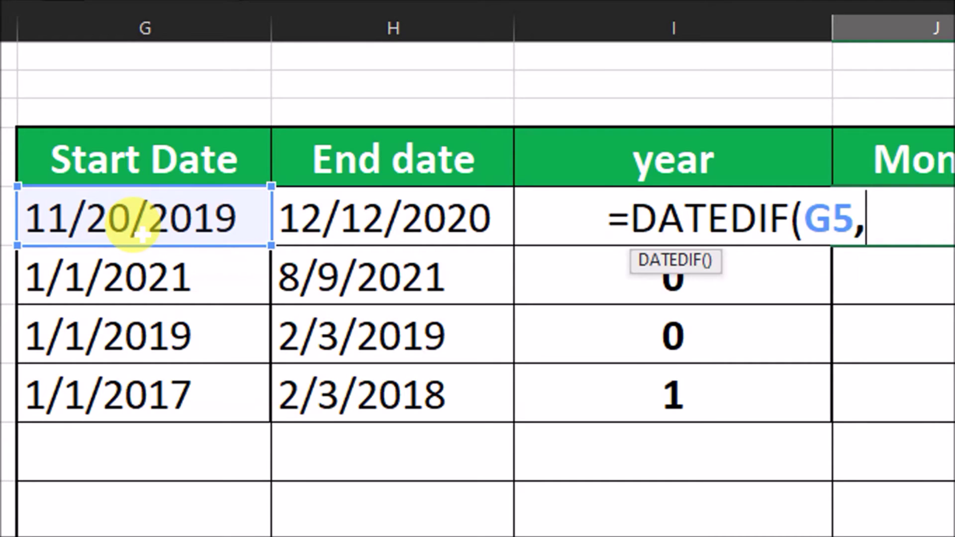
left_click(375, 225)
type(",")
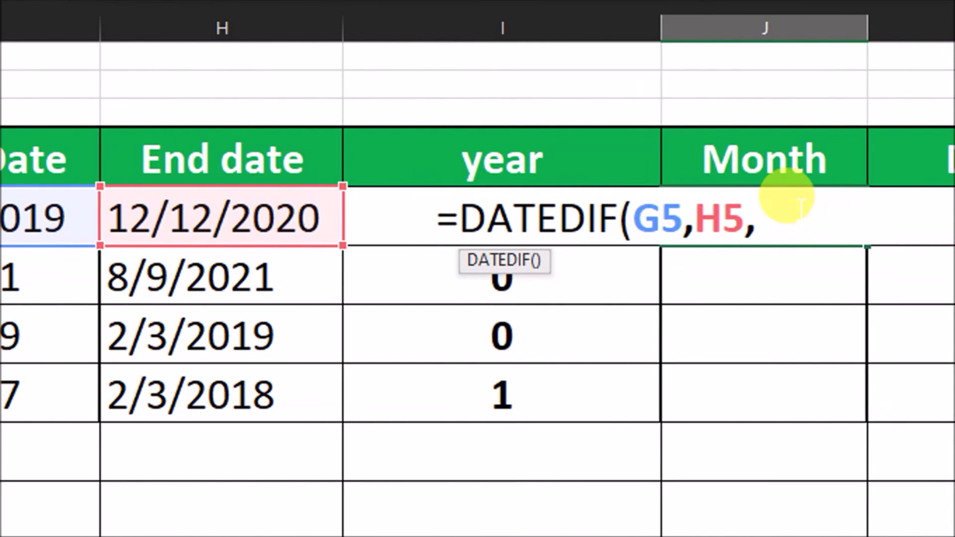
type("\"m")
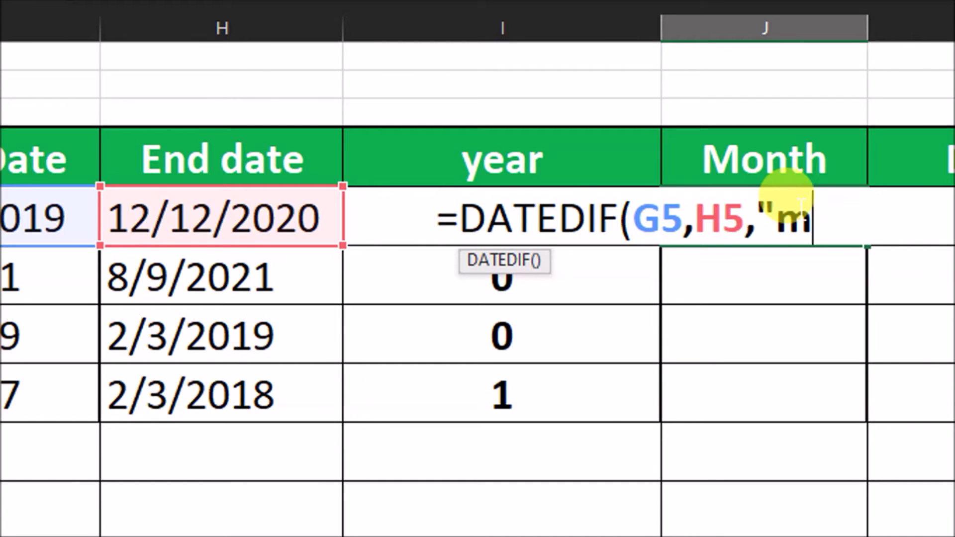
type("\")")
key("Return")
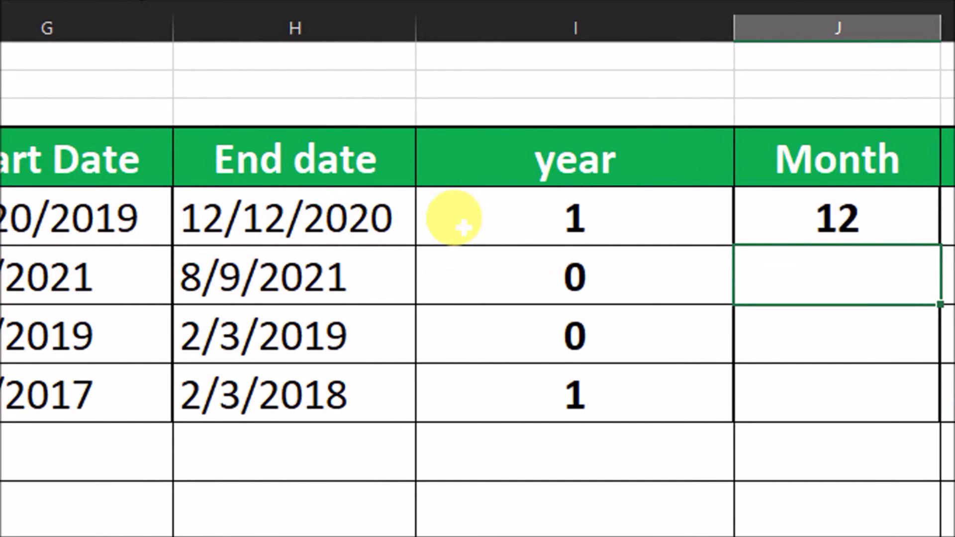
left_click(884, 224)
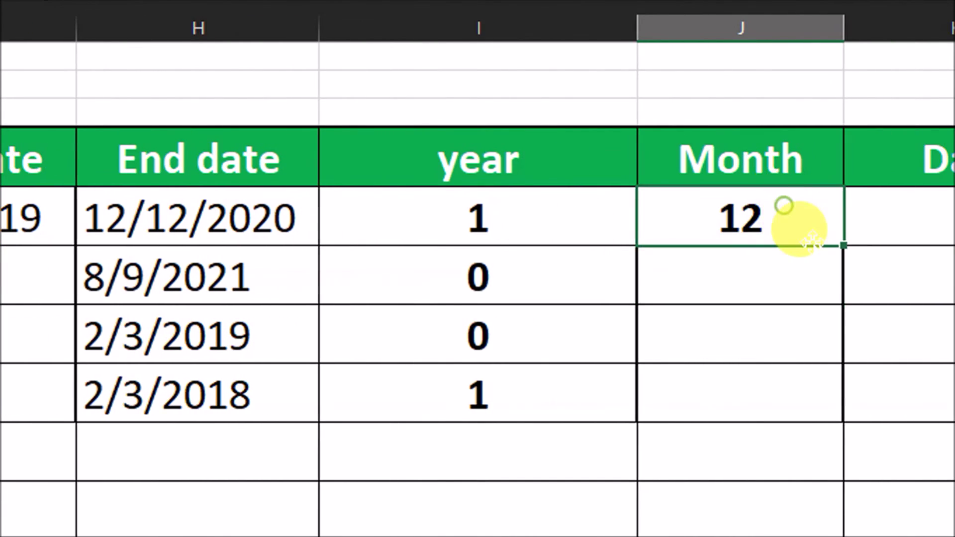
left_click_drag(816, 246, 799, 400)
Enter =DATEDIF(G5,H5,"D") in Day cell K5 and fill the formula down to K8.
left_click(816, 226)
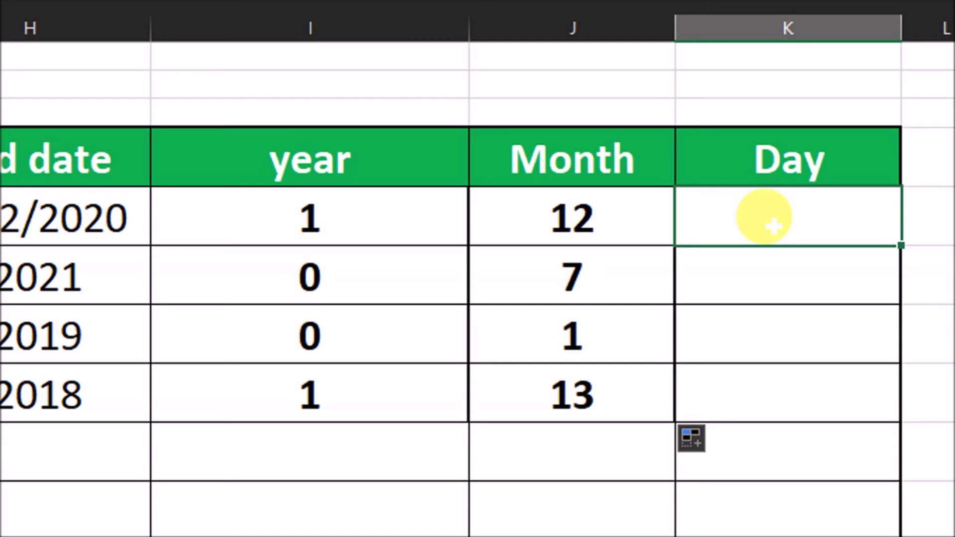
double_click(764, 218)
type("=")
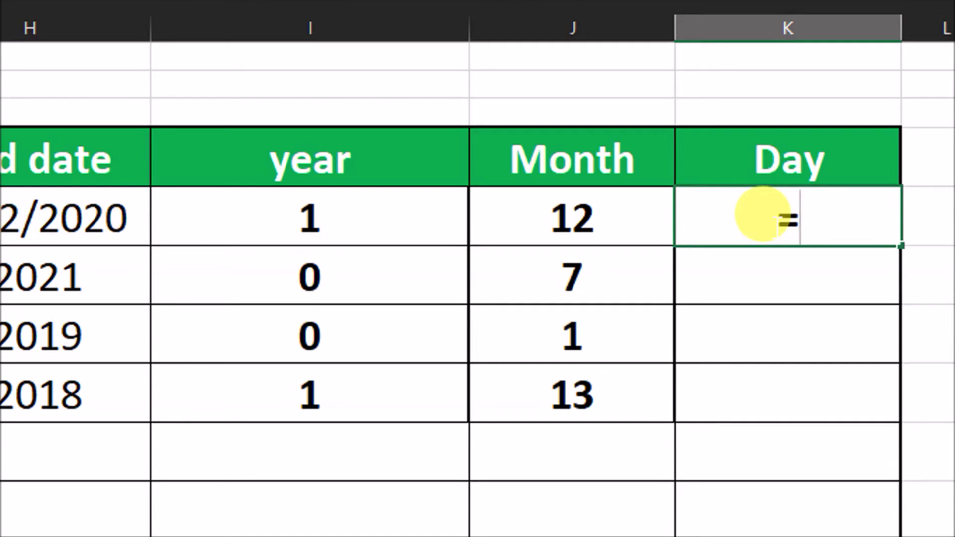
type("DATED")
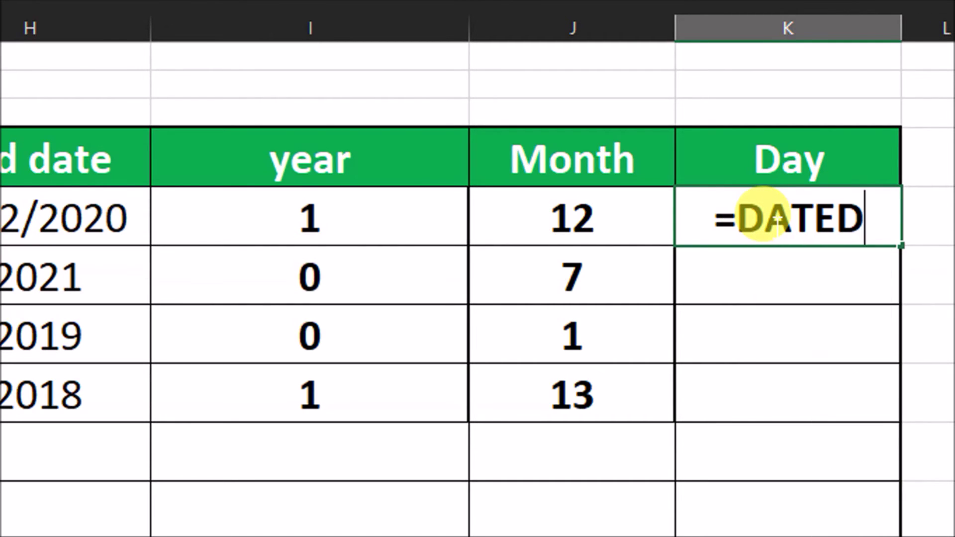
type("IF")
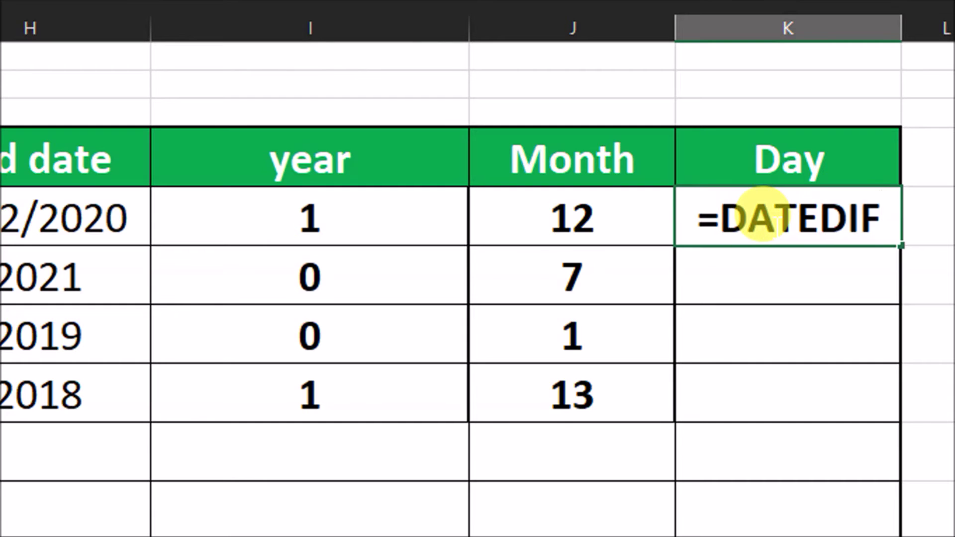
type("(")
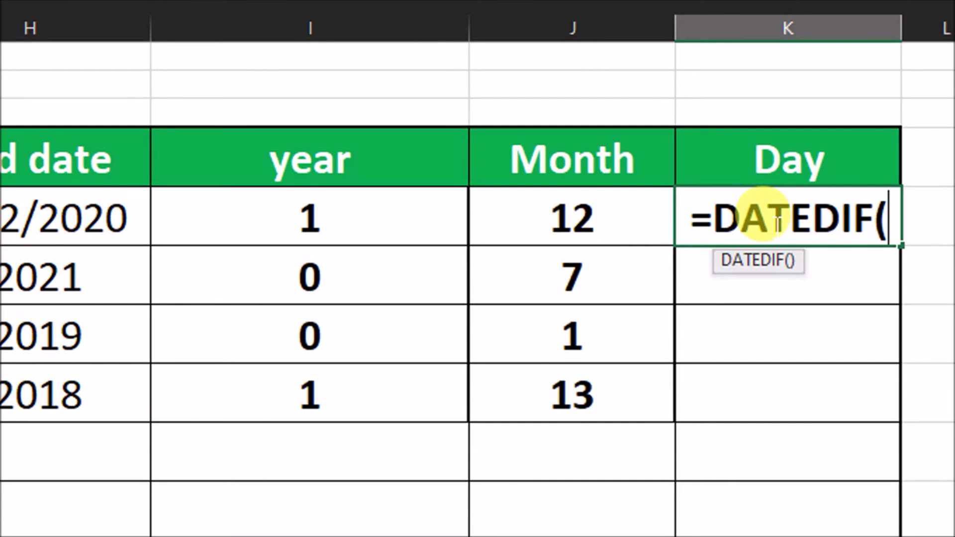
scroll(149, 212, "left", 3)
left_click(115, 213)
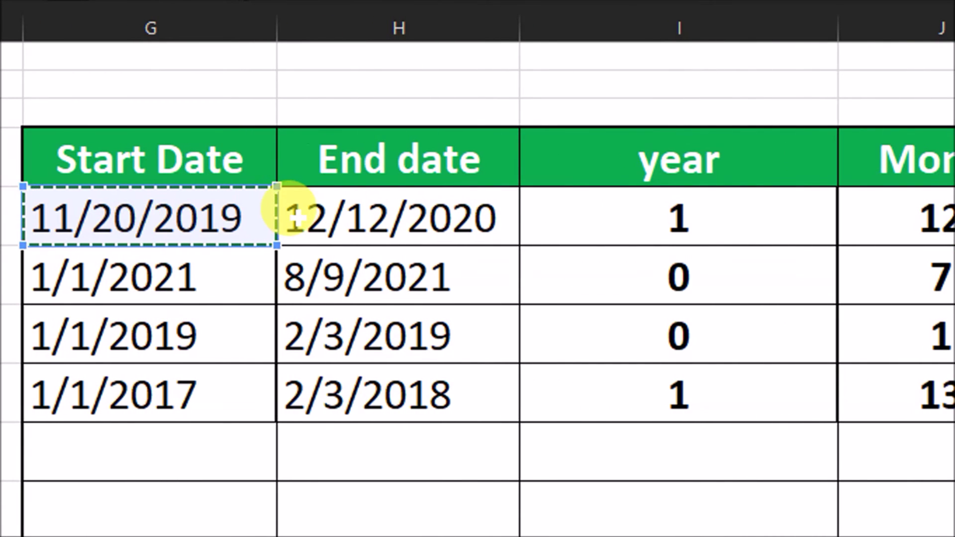
type(",")
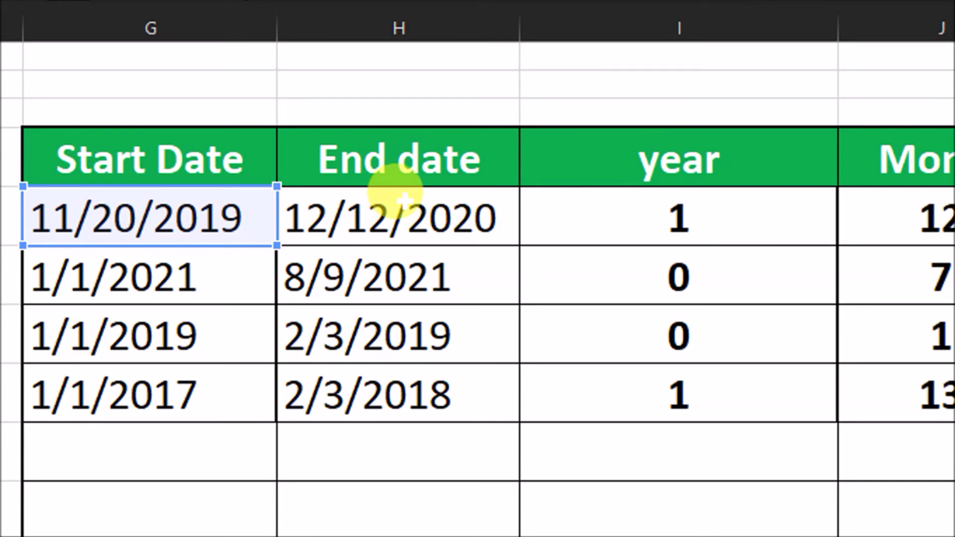
left_click(403, 214)
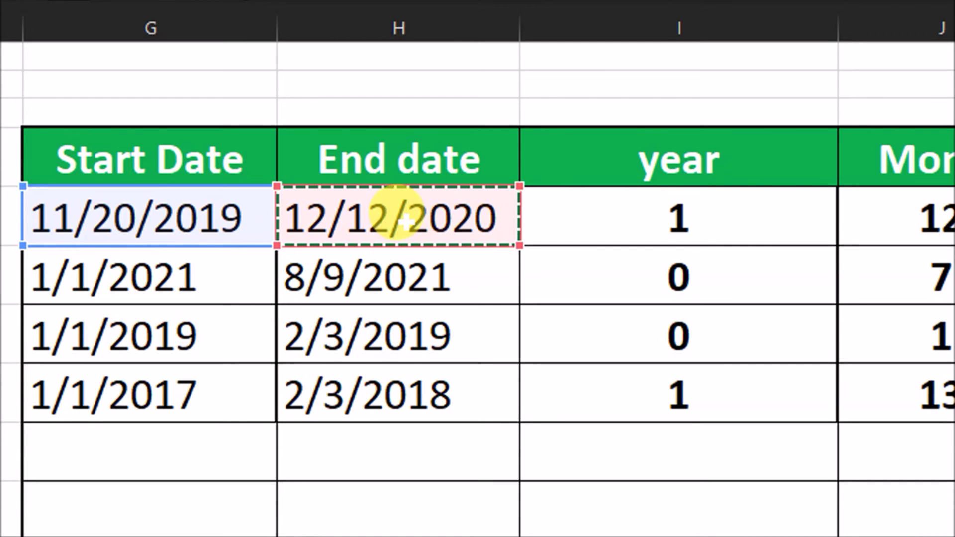
type(",")
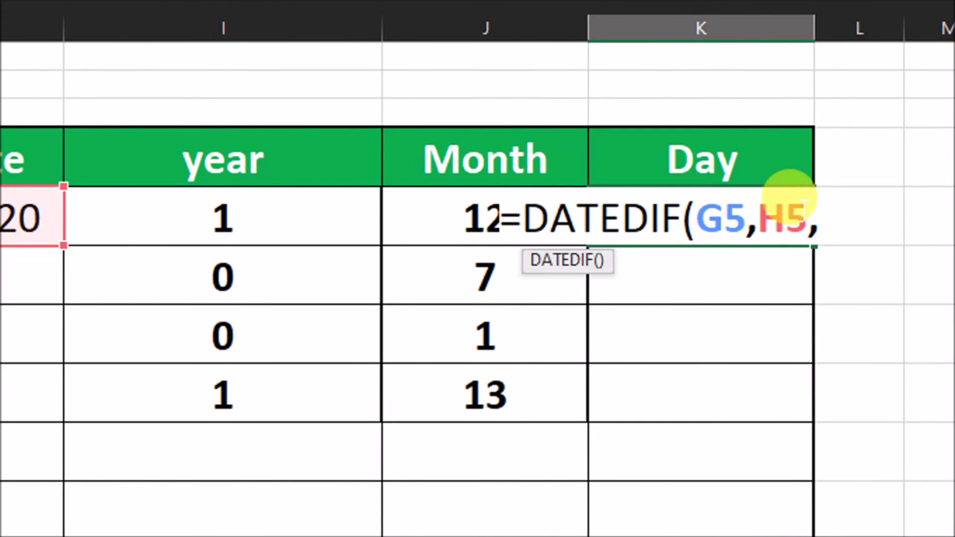
type("\"D\"")
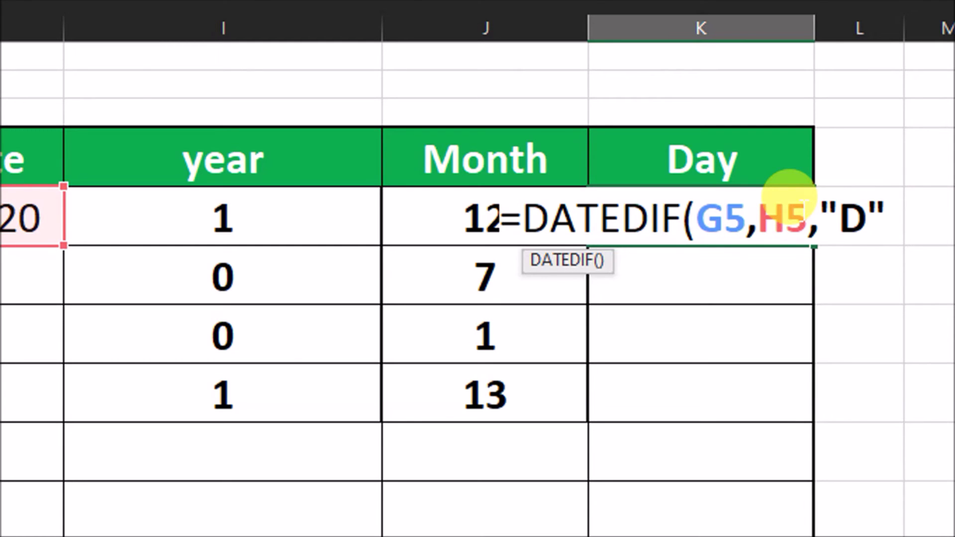
type(")")
key("Return")
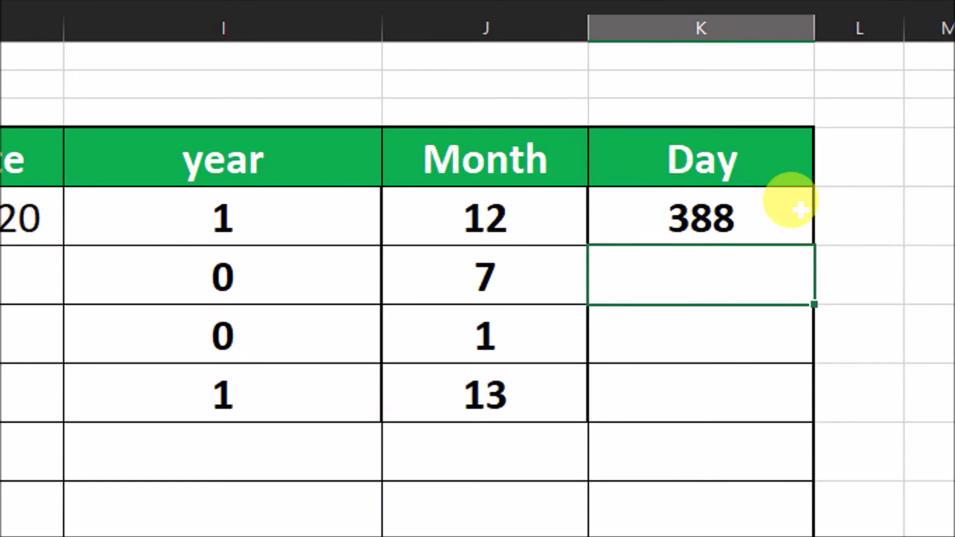
left_click(677, 217)
left_click_drag(813, 246, 796, 398)
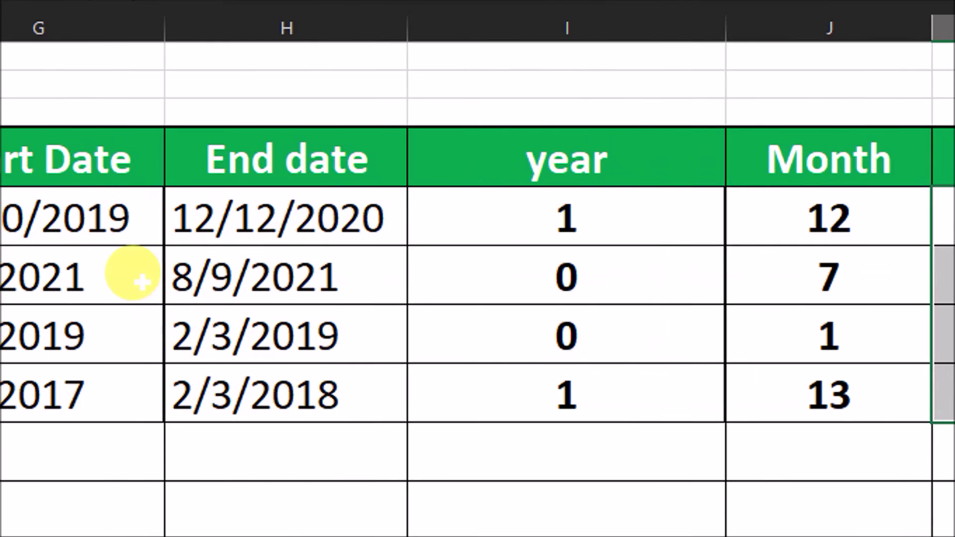